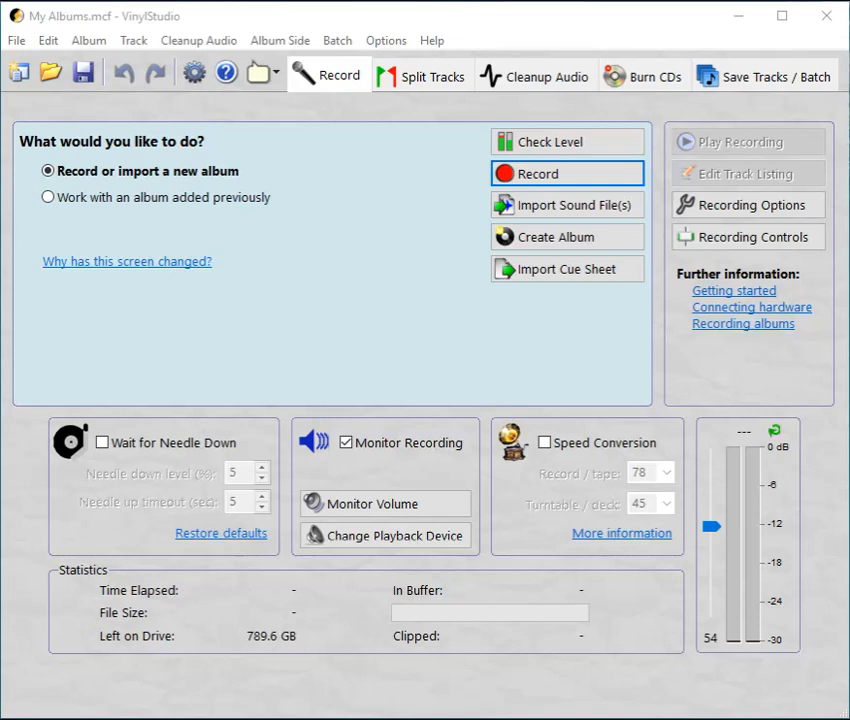
Check in the program settings where the My Albums collection and its saved tracks are stored.
{"action": "left_click", "coordinate": [286, 10]}
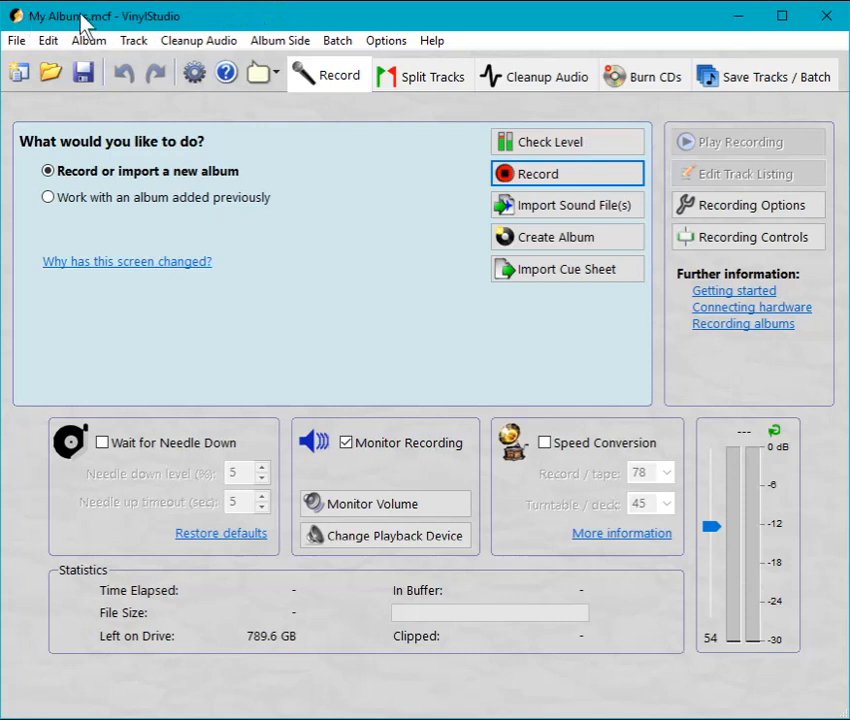
{"action": "left_click", "coordinate": [197, 75]}
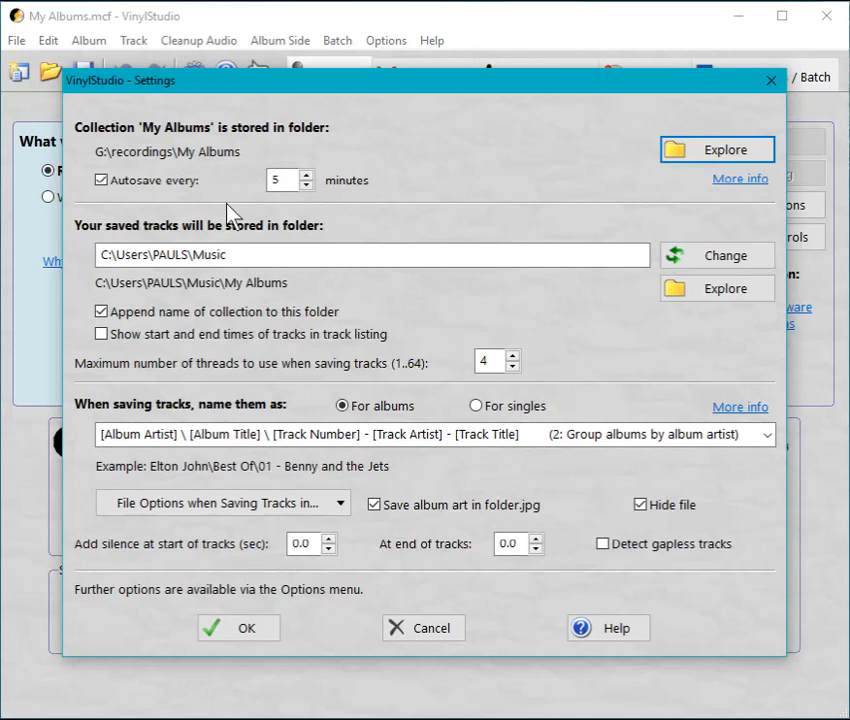
{"action": "left_click", "coordinate": [274, 642]}
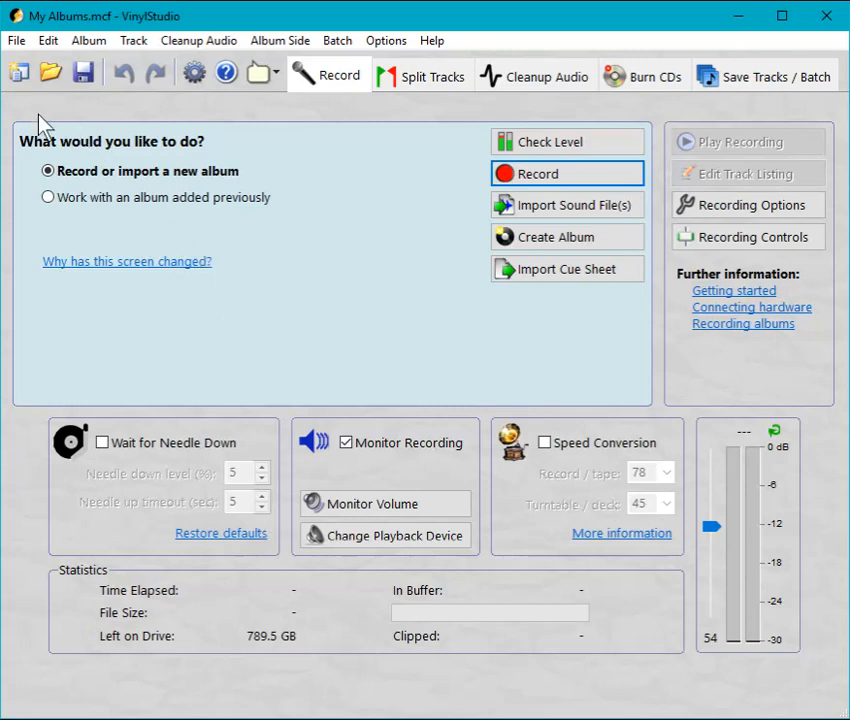
Start a new collection and name it New Collection.
{"action": "left_click", "coordinate": [15, 41]}
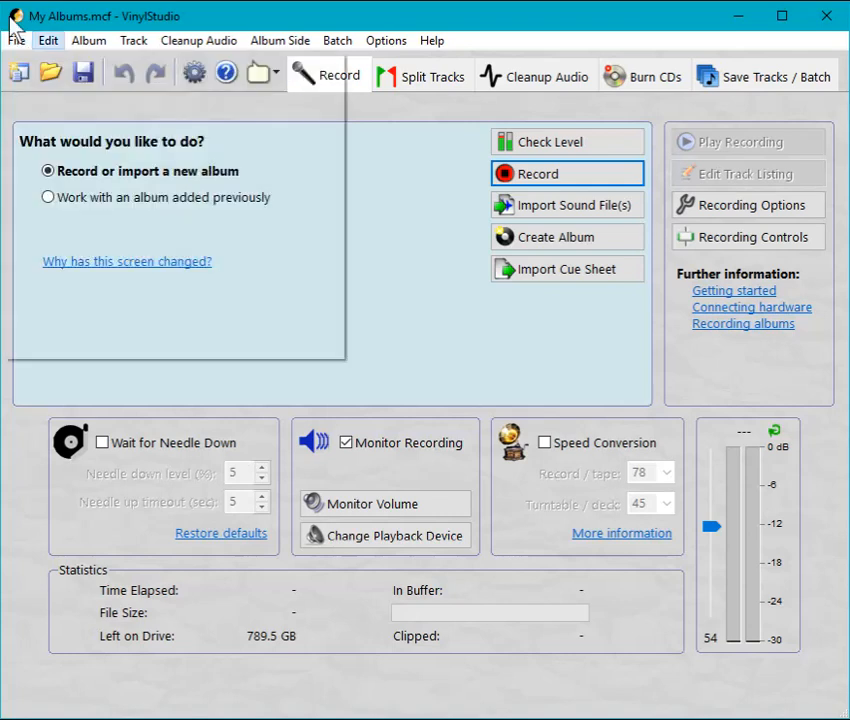
{"action": "left_click", "coordinate": [20, 63]}
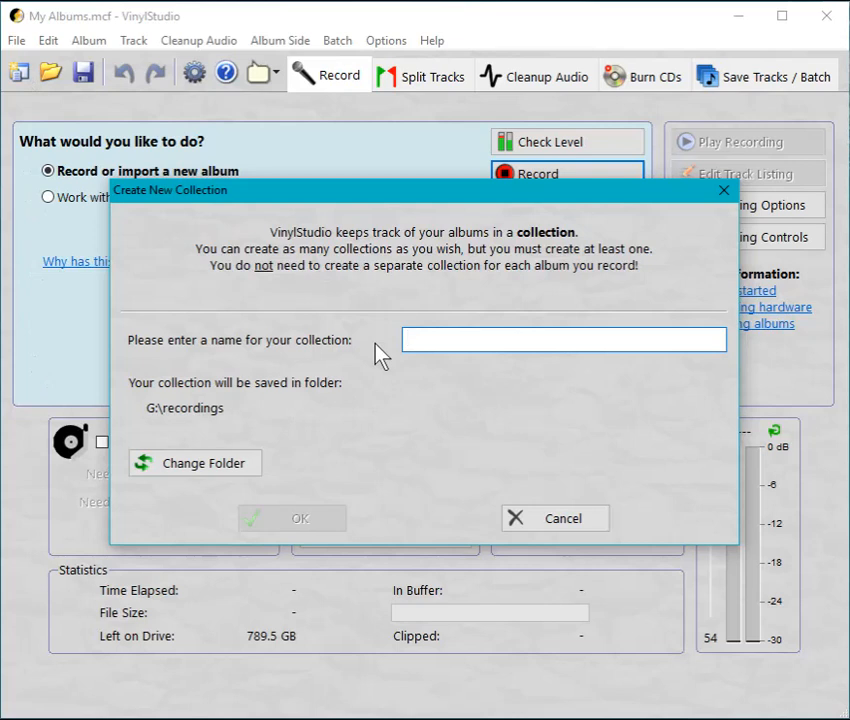
{"action": "type", "text": "New Co"}
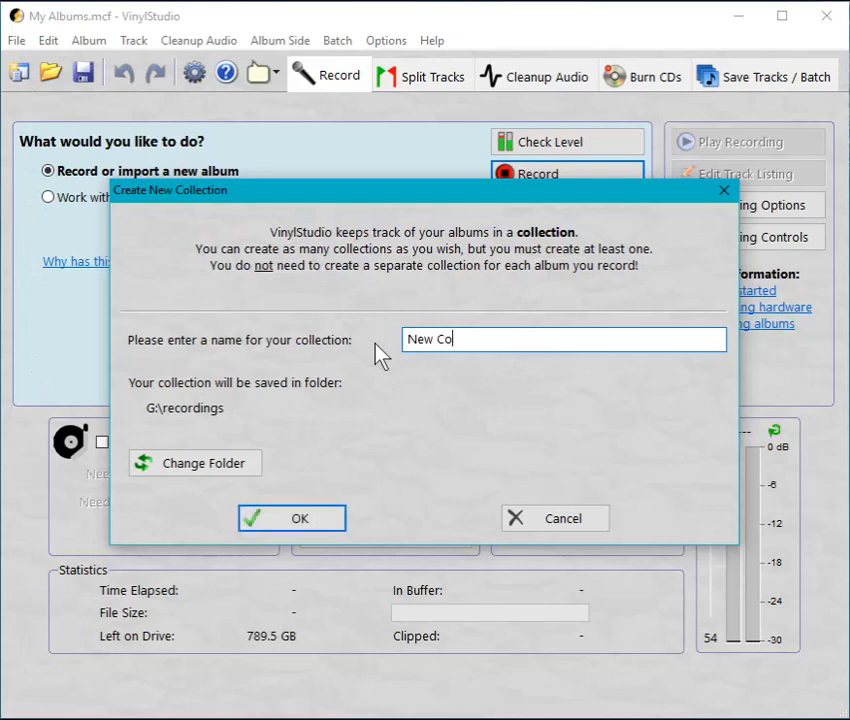
{"action": "type", "text": "llection"}
Change the new collection's location by making a folder named Collections on the Hybrid_Boot (C:) drive.
{"action": "left_click", "coordinate": [153, 455]}
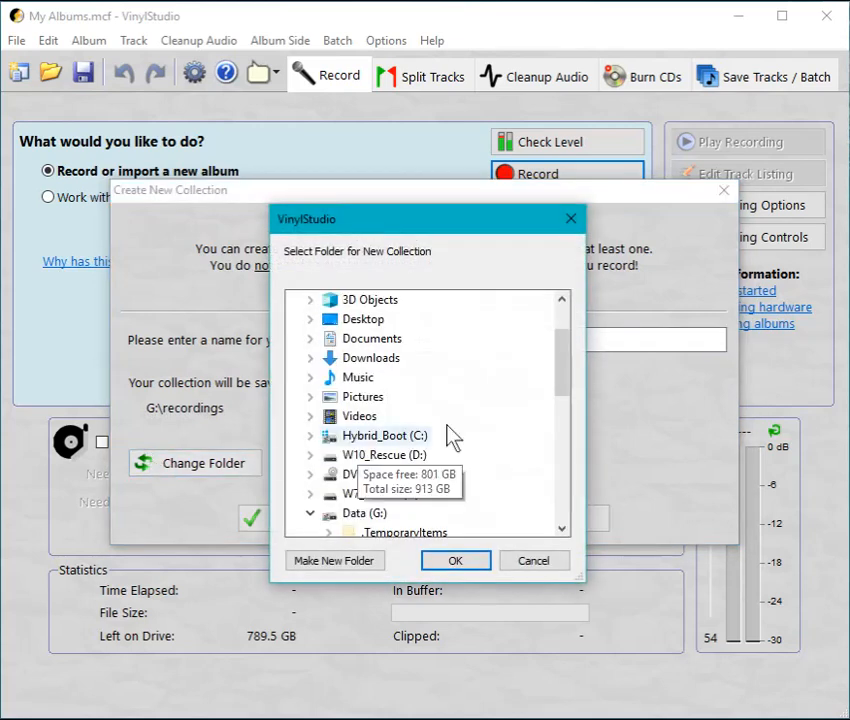
{"action": "left_click_drag", "start_coordinate": [569, 360], "coordinate": [573, 340]}
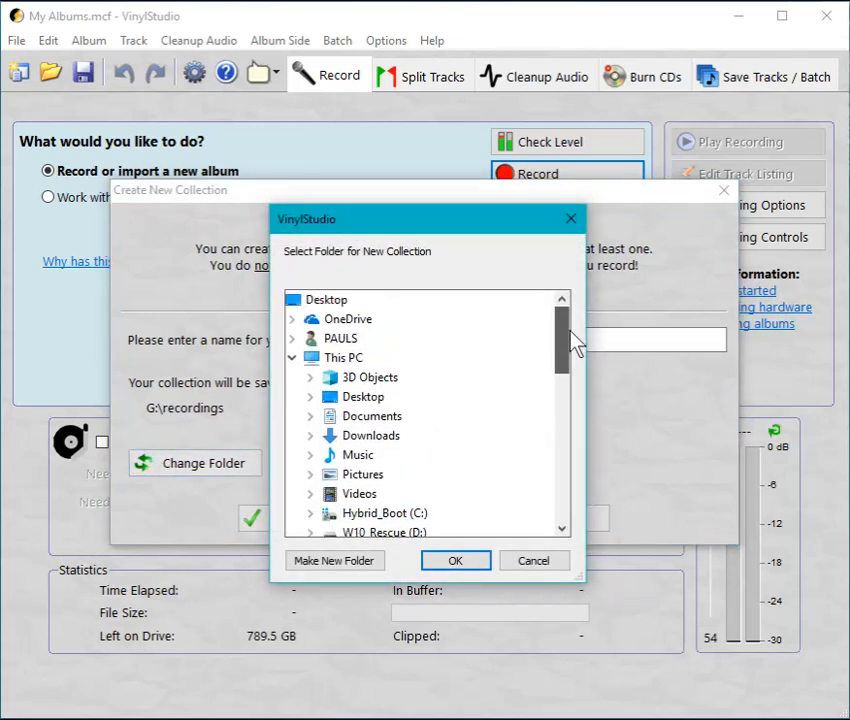
{"action": "left_click", "coordinate": [386, 513]}
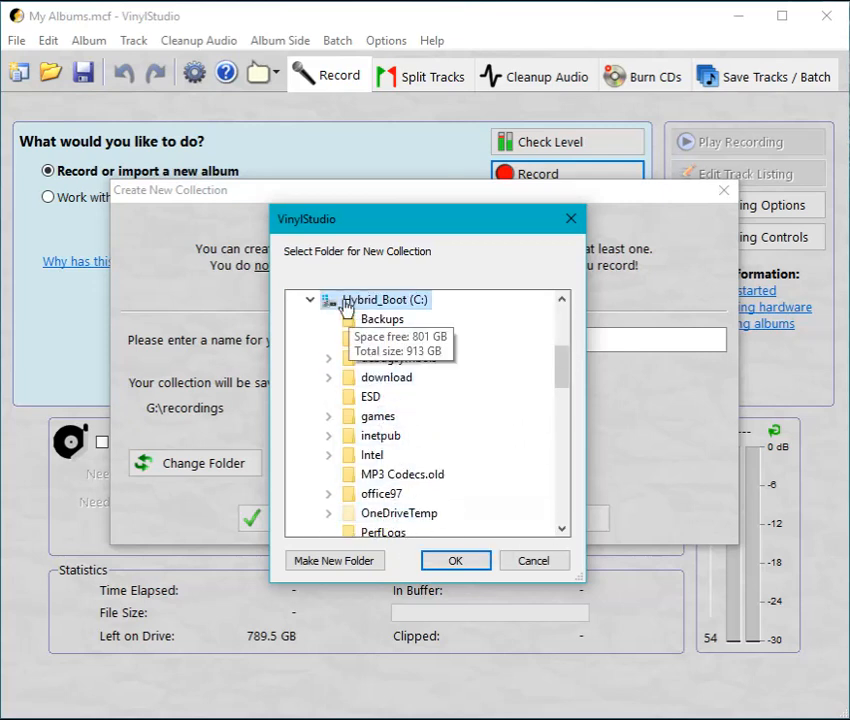
{"action": "left_click", "coordinate": [333, 561]}
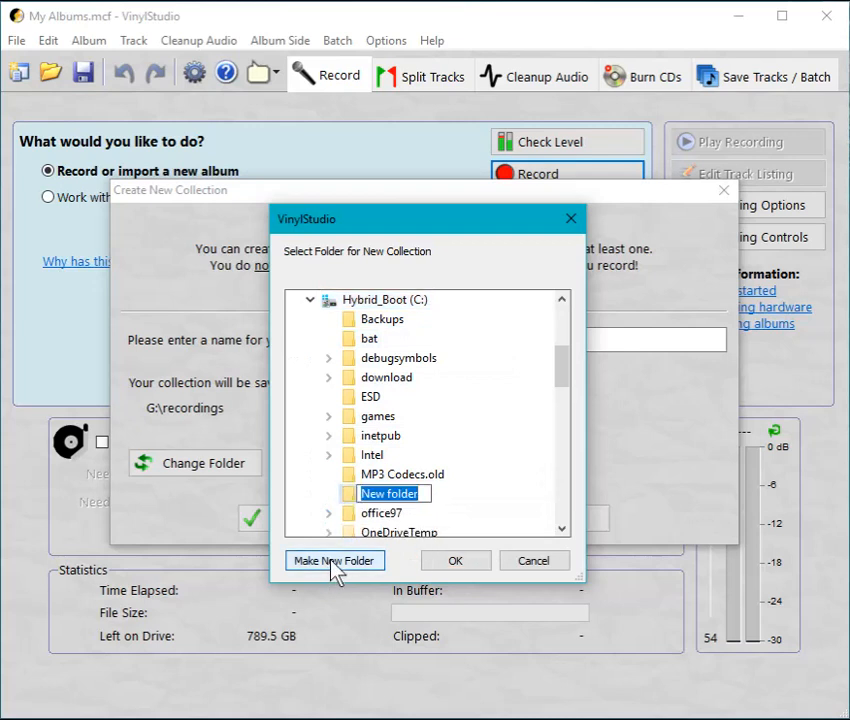
{"action": "type", "text": "Colle"}
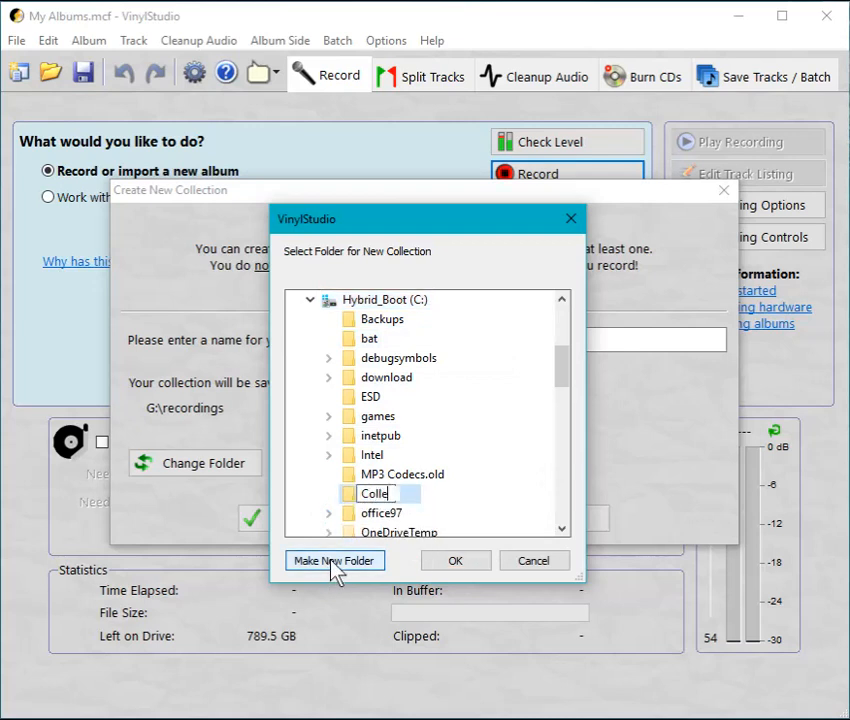
{"action": "type", "text": "ctions"}
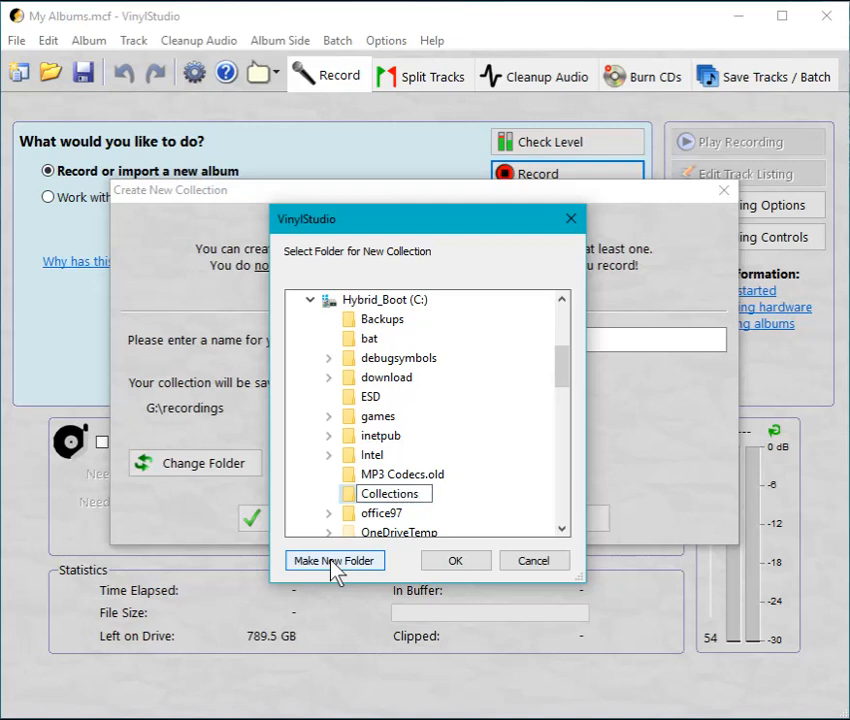
{"action": "key", "text": "Escape"}
{"action": "left_click", "coordinate": [335, 561]}
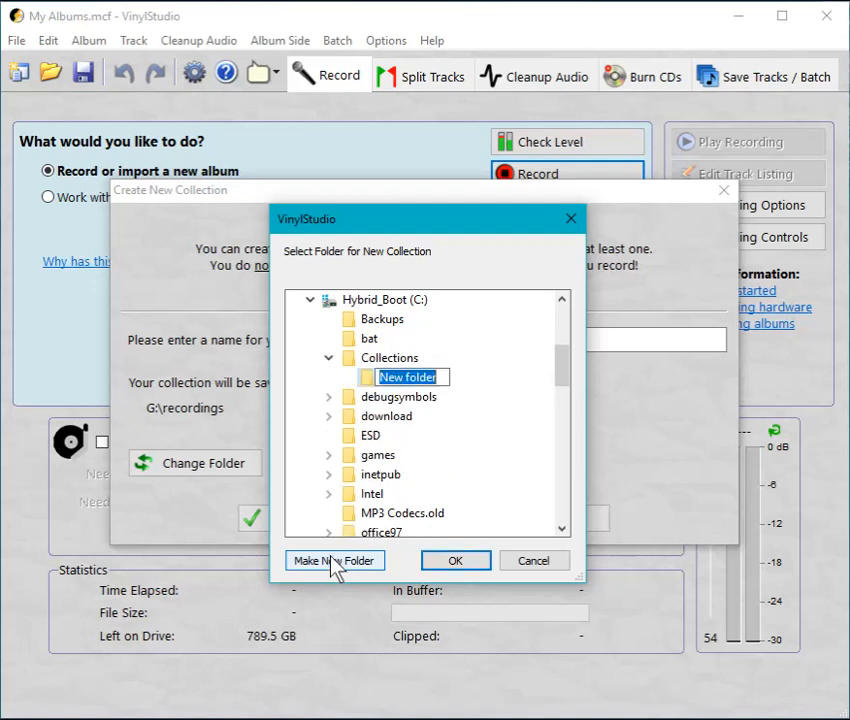
{"action": "key", "text": "Escape"}
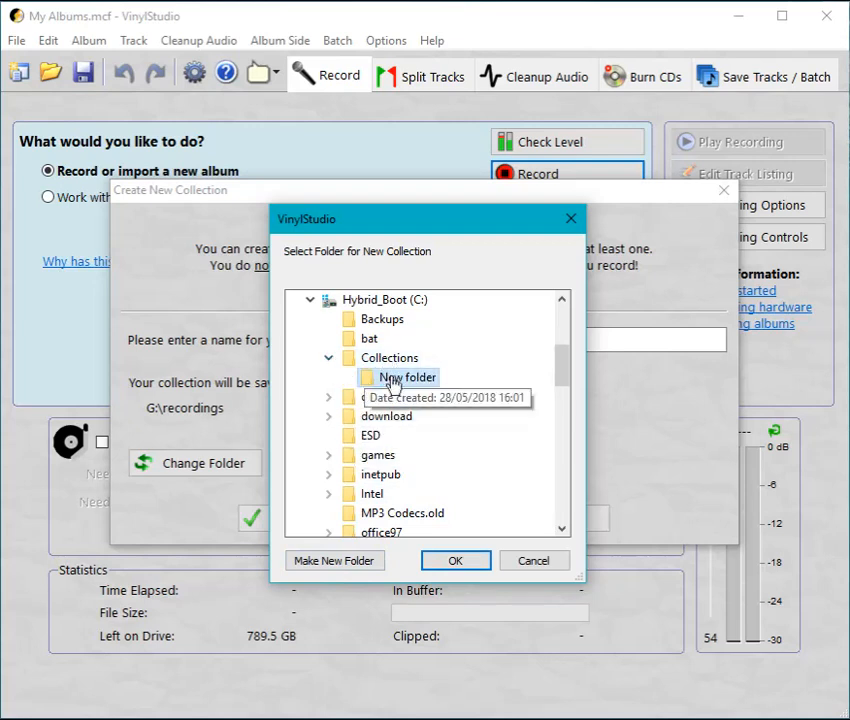
{"action": "key", "text": "Delete"}
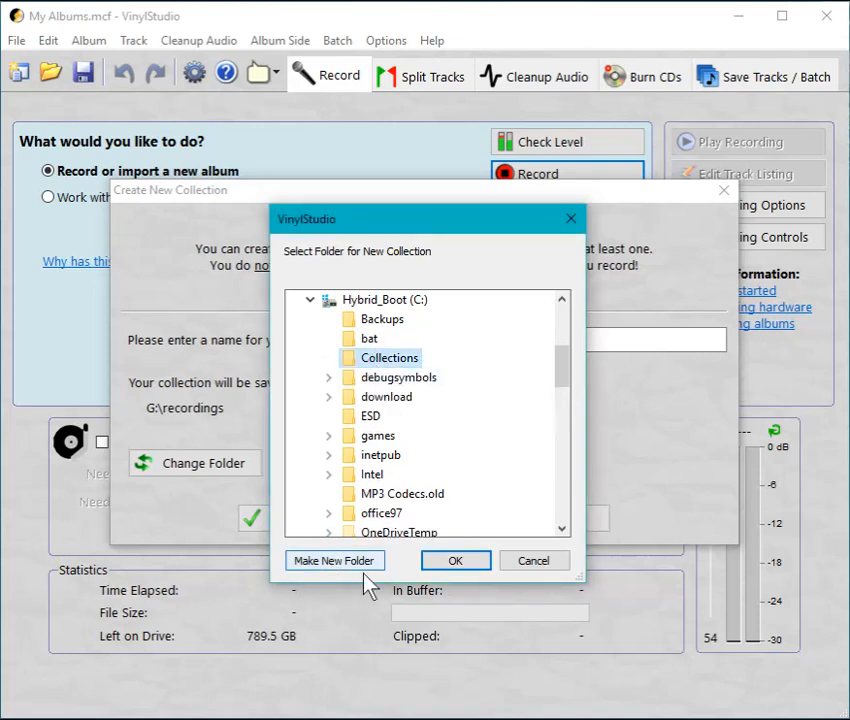
Accept C:\Collections as the storage folder and create the collection.
{"action": "left_click", "coordinate": [465, 562]}
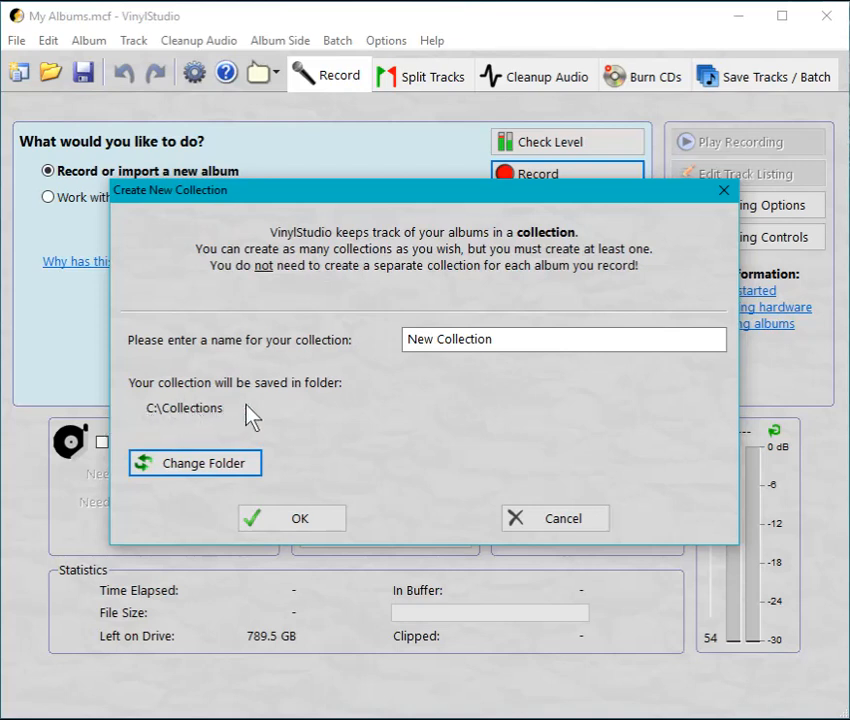
{"action": "left_click", "coordinate": [296, 516]}
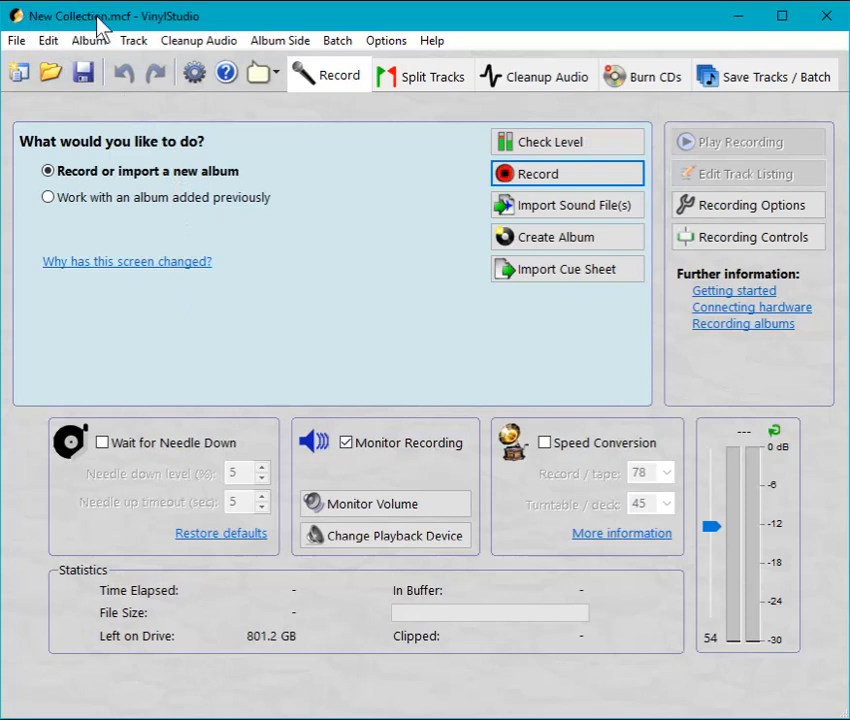
Check New Collection's storage folder in the settings and view its list of previously added albums.
{"action": "left_click", "coordinate": [195, 75]}
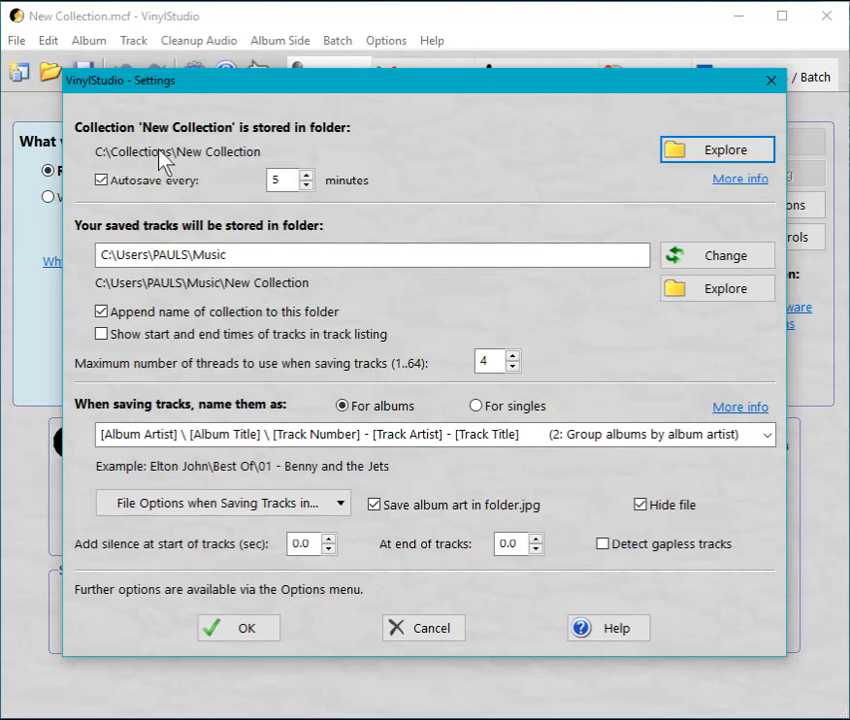
{"action": "left_click", "coordinate": [264, 645]}
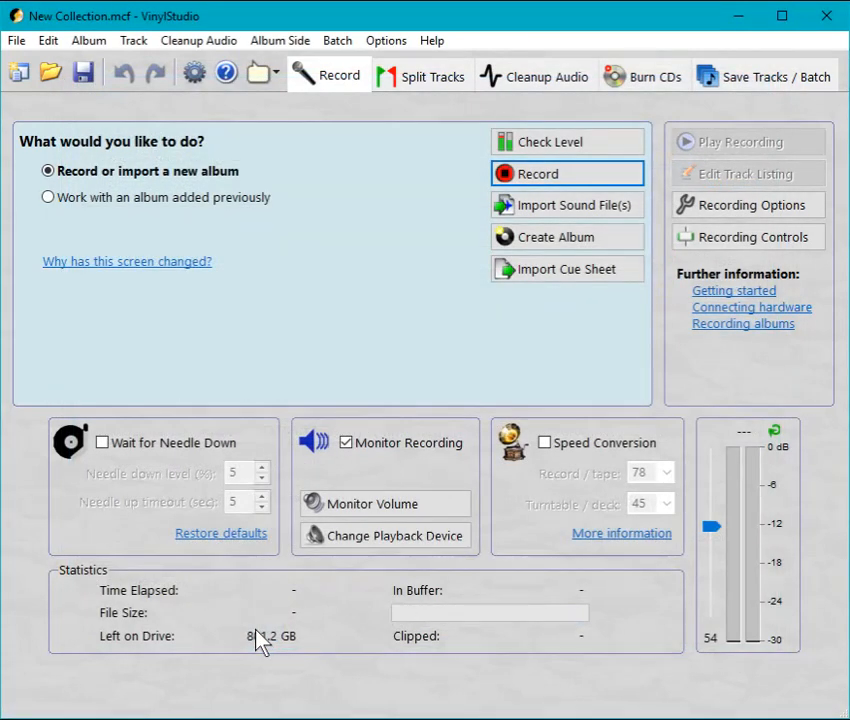
{"action": "left_click", "coordinate": [104, 199]}
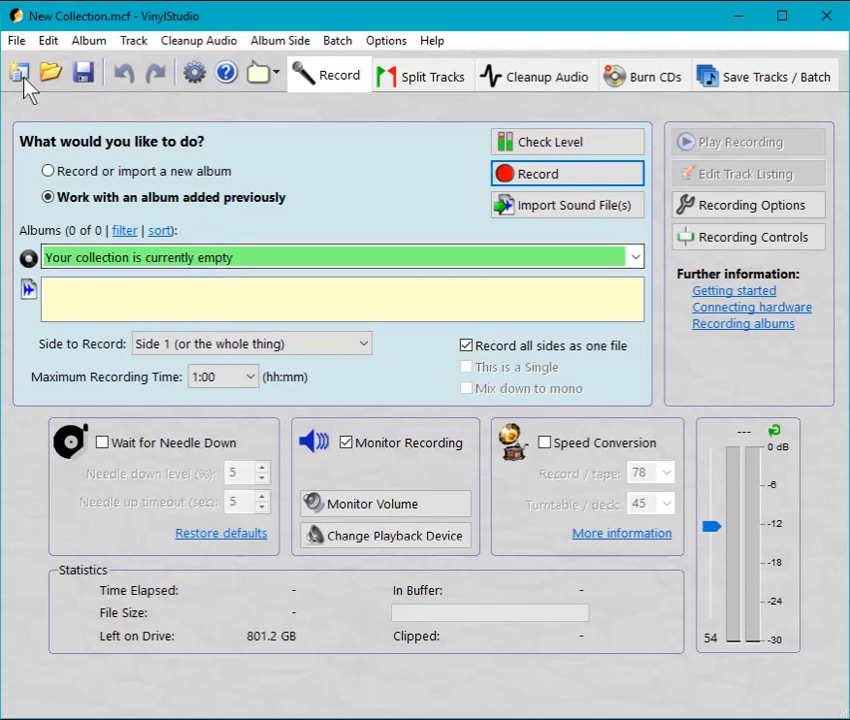
Reopen the recently used collection My Albums.mcf from G:\recordings.
{"action": "left_click", "coordinate": [15, 44]}
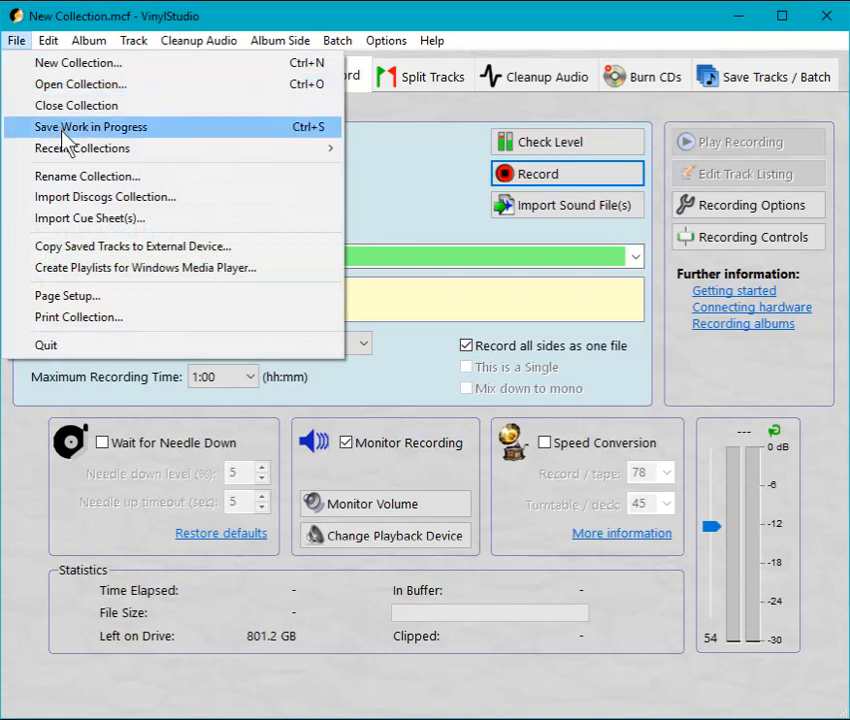
{"action": "mouse_move", "coordinate": [67, 150]}
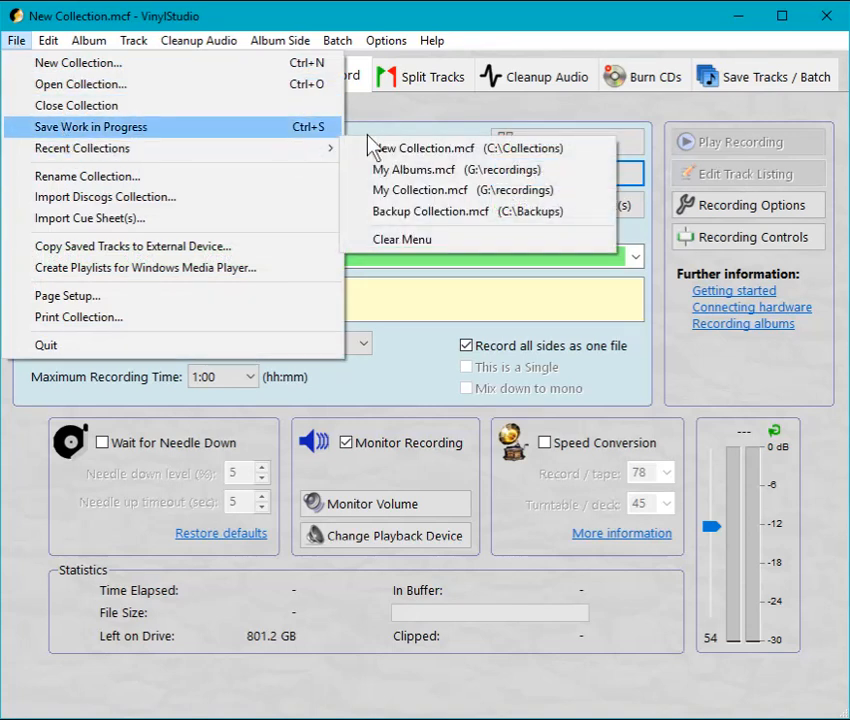
{"action": "left_click", "coordinate": [412, 172]}
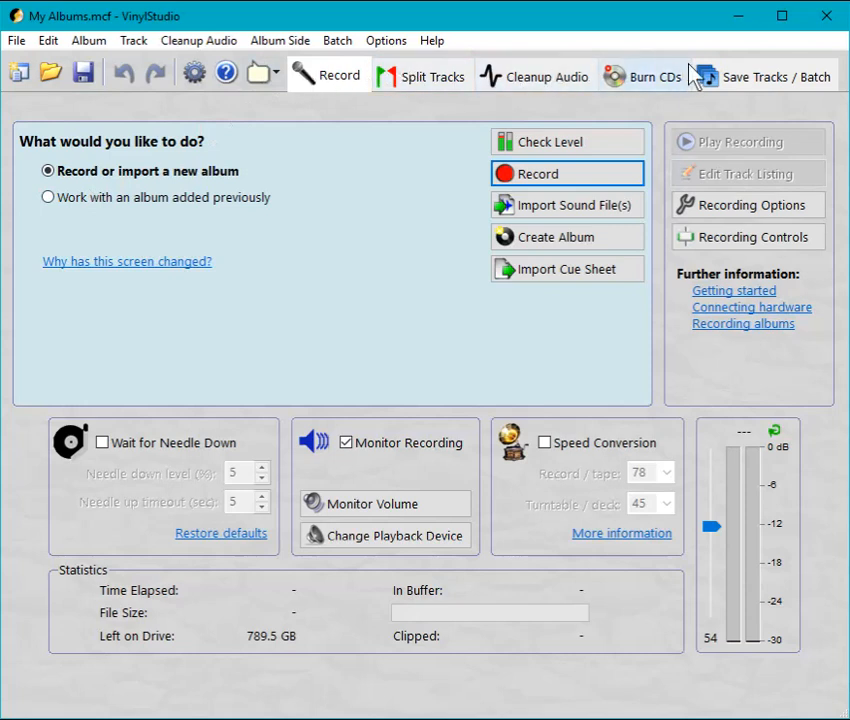
Show the batch list of albums in My Albums and select every album in it.
{"action": "left_click", "coordinate": [765, 80]}
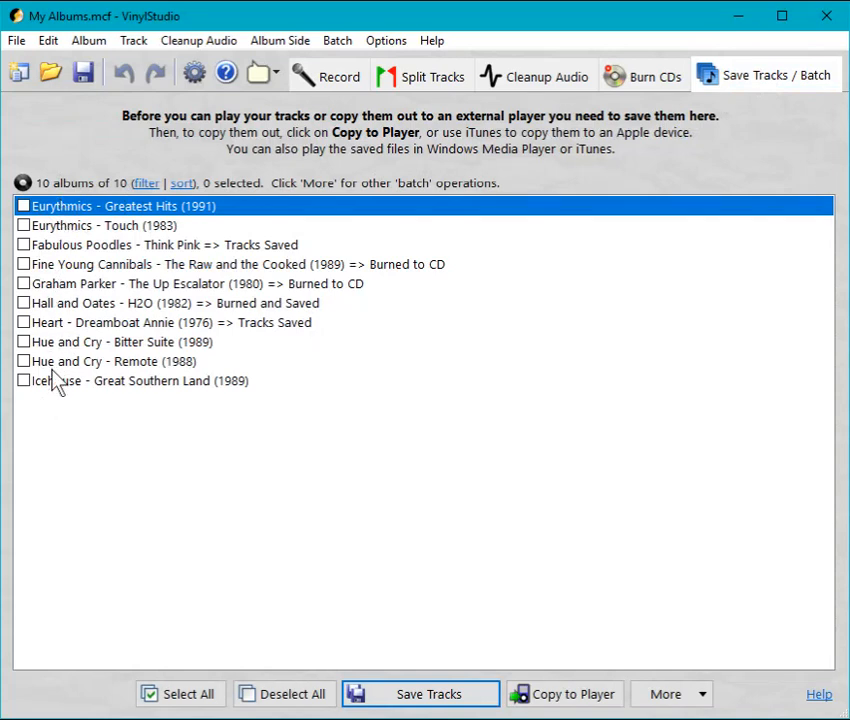
{"action": "left_click", "coordinate": [23, 206]}
{"action": "left_click", "coordinate": [23, 225]}
{"action": "left_click", "coordinate": [23, 245]}
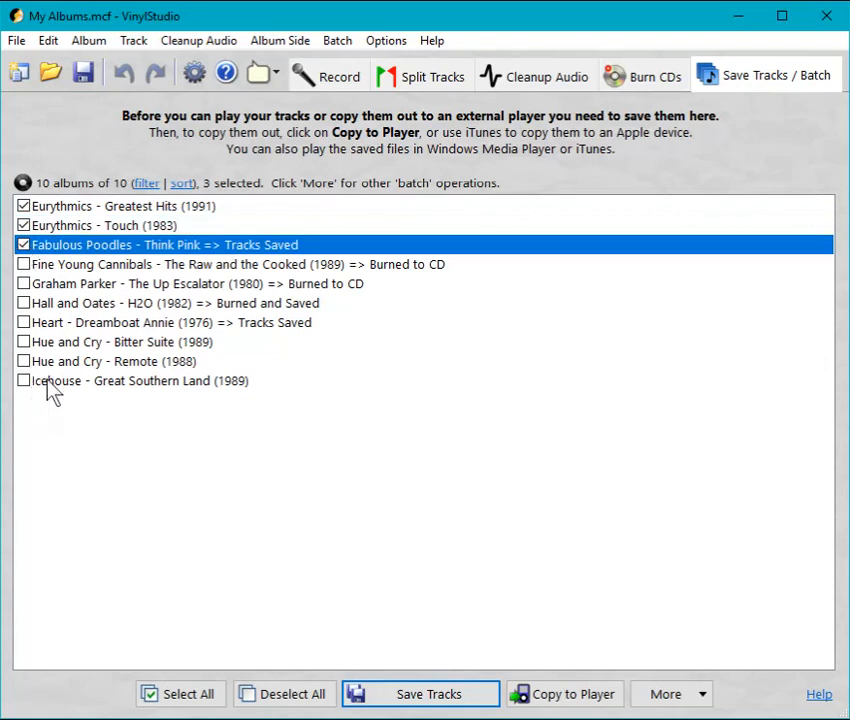
{"action": "left_click", "coordinate": [168, 700]}
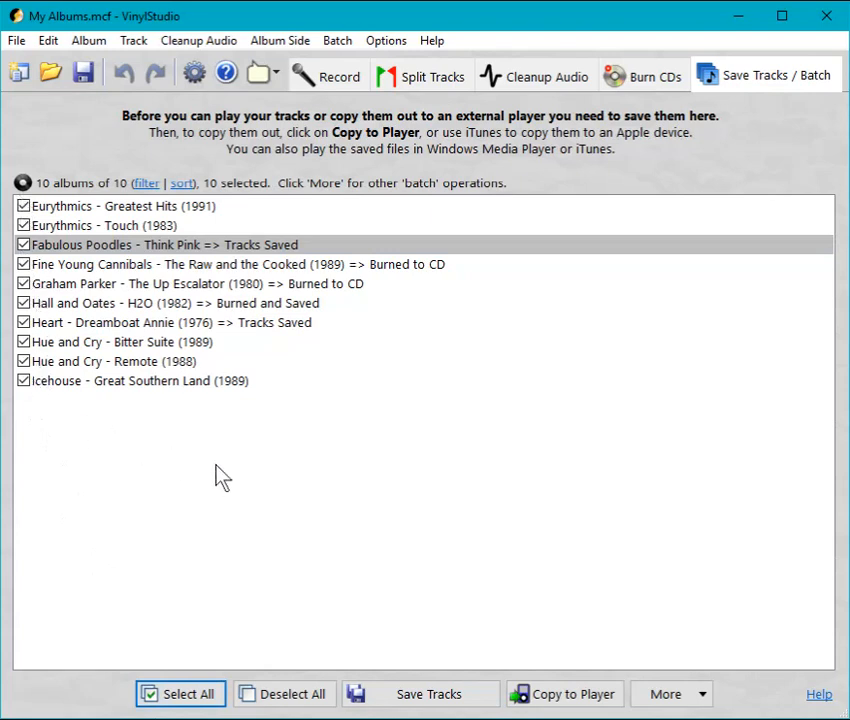
Move the selected albums to the collection New Collection.mcf, without copying them or deleting their saved tracks.
{"action": "left_click", "coordinate": [688, 703]}
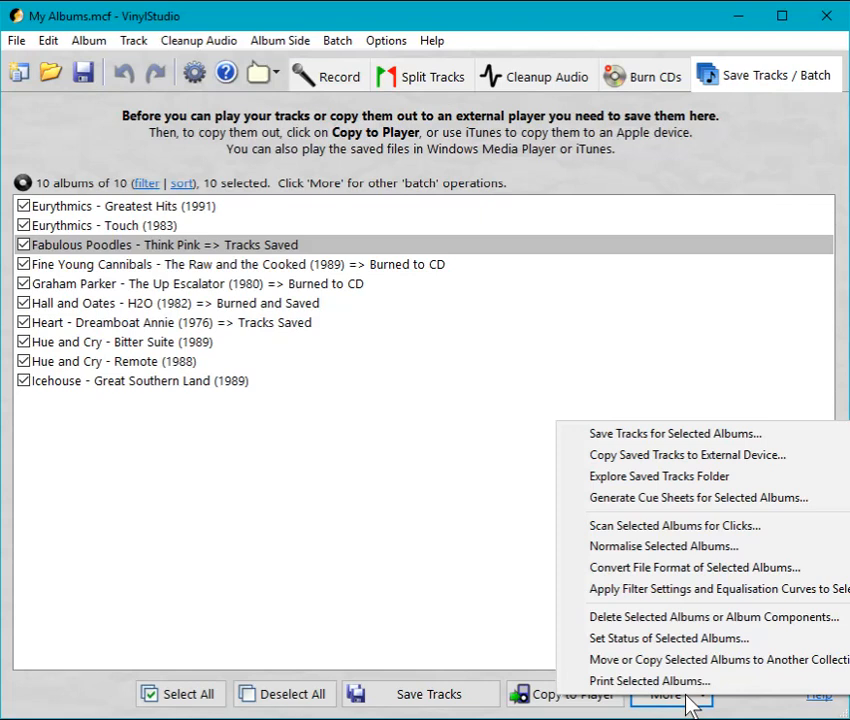
{"action": "left_click", "coordinate": [674, 662]}
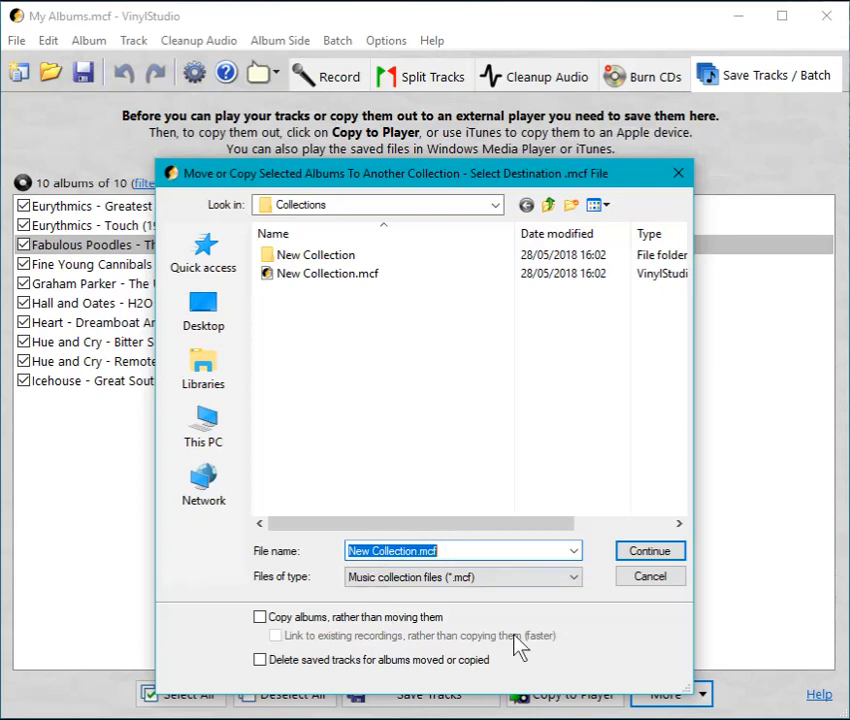
{"action": "left_click", "coordinate": [666, 553]}
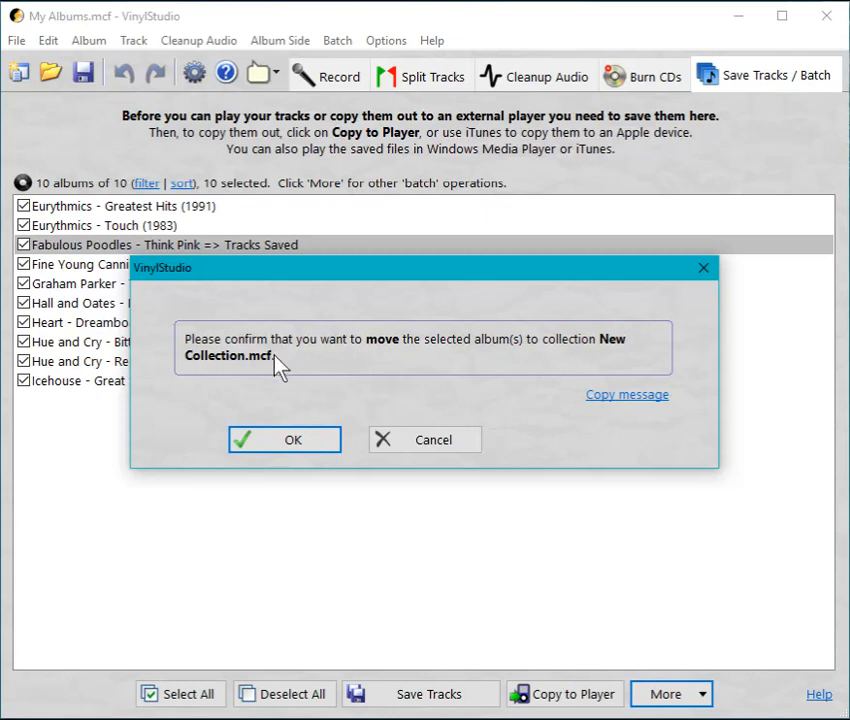
{"action": "left_click", "coordinate": [287, 443]}
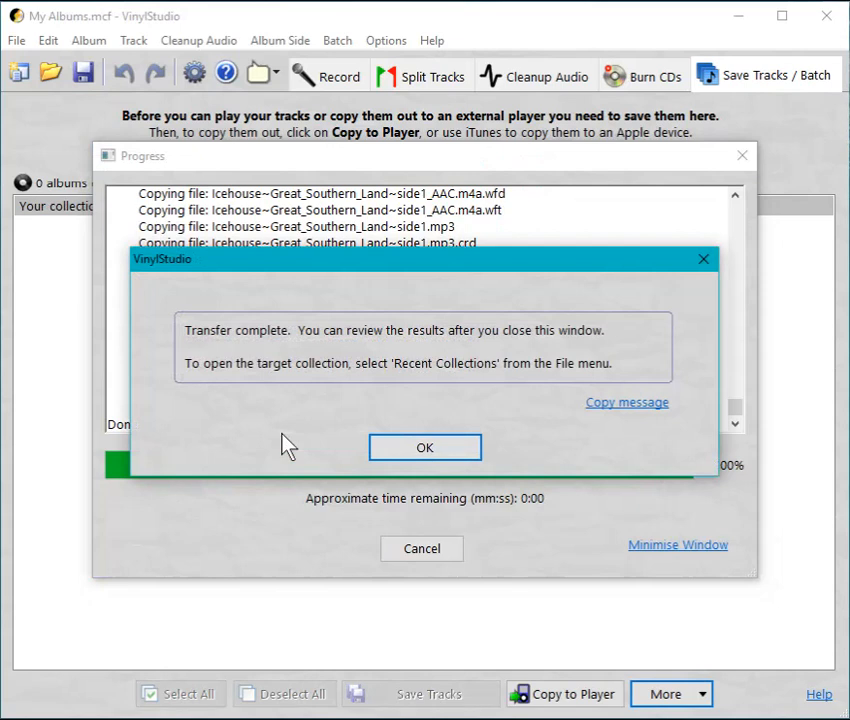
{"action": "left_click", "coordinate": [422, 450]}
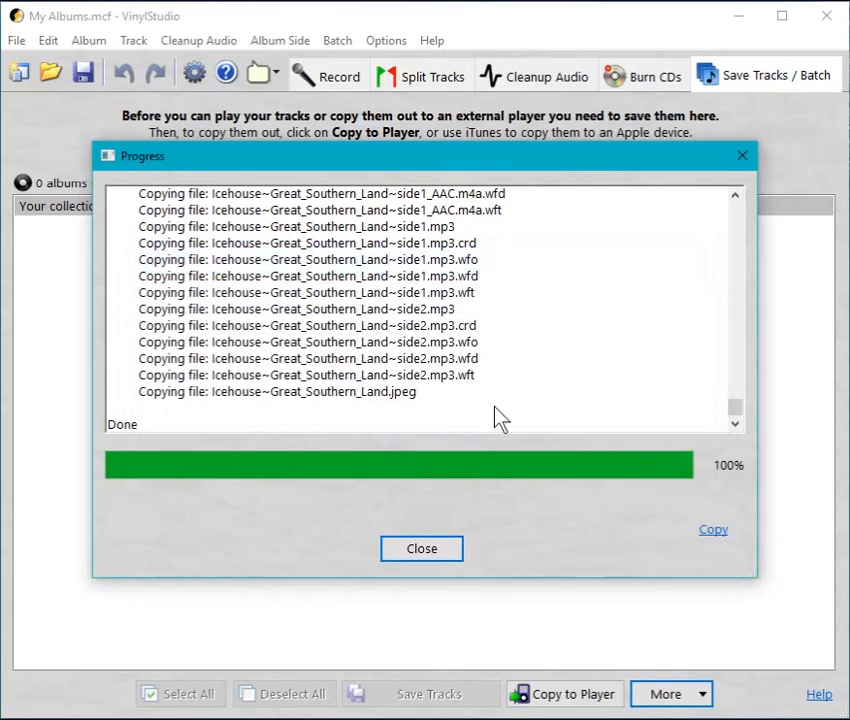
Review the transfer log from its beginning, close it and check the album list of My Albums.
{"action": "left_click_drag", "start_coordinate": [742, 417], "coordinate": [735, 213]}
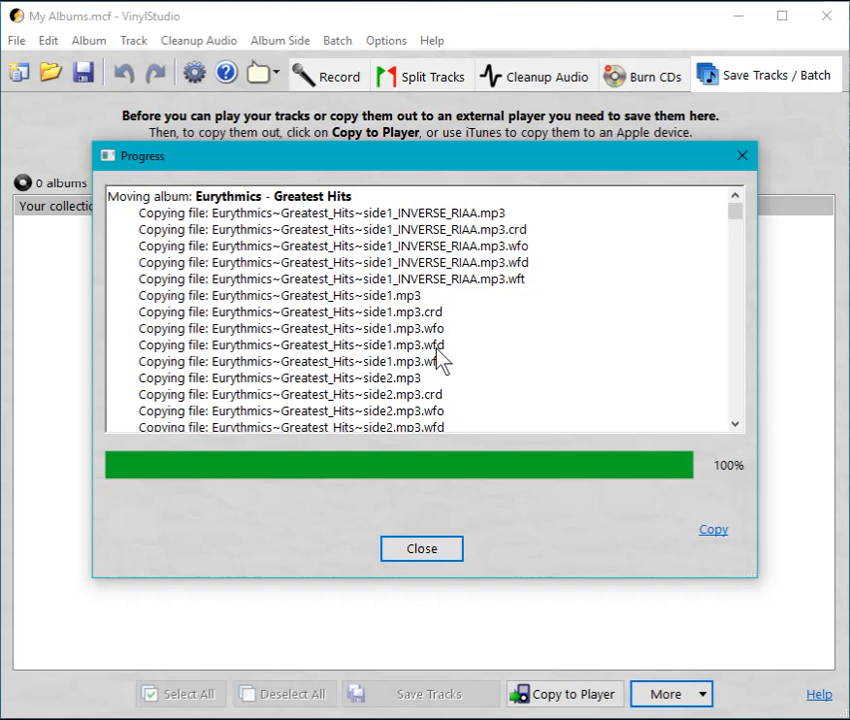
{"action": "left_click", "coordinate": [423, 556]}
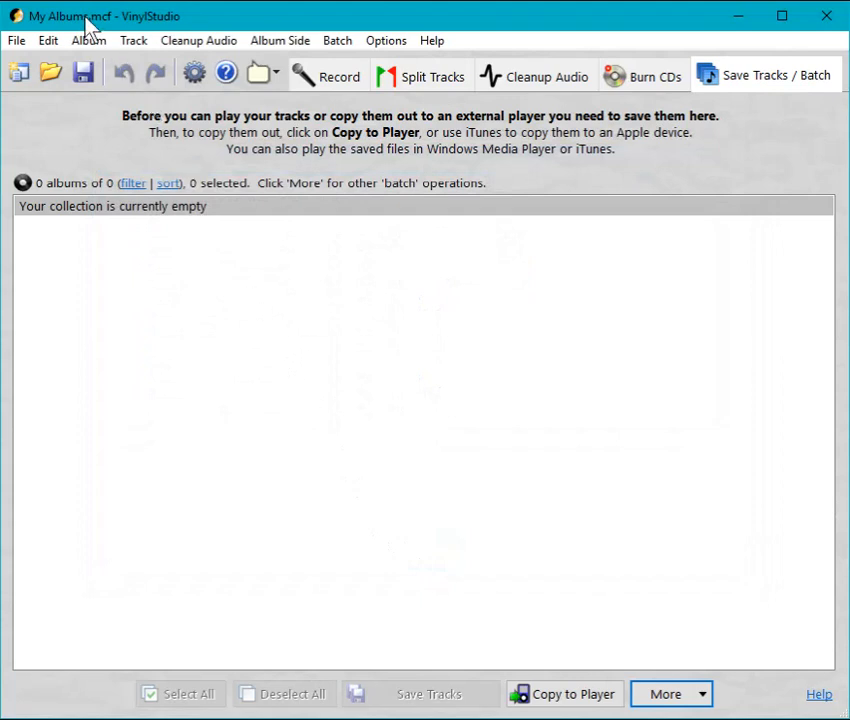
{"action": "left_click", "coordinate": [104, 208]}
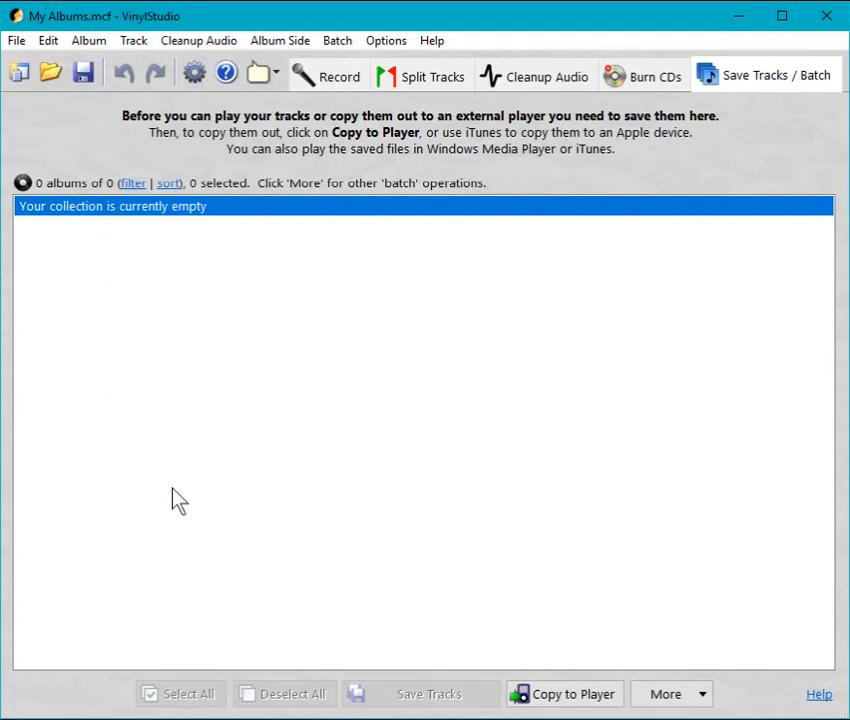
Open the recently used collection New Collection.mcf from C:\Collections.
{"action": "left_click", "coordinate": [14, 42]}
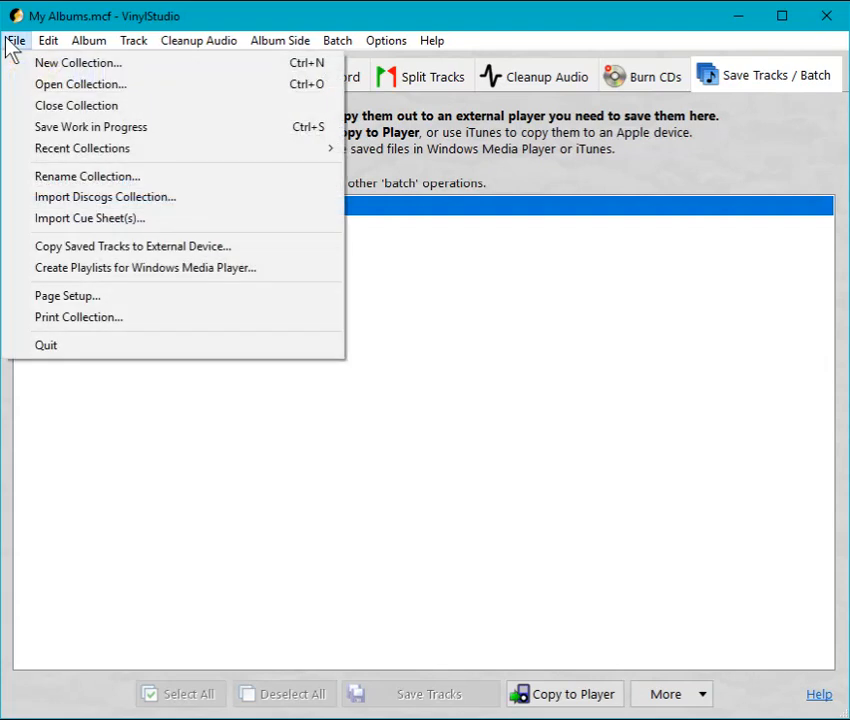
{"action": "mouse_move", "coordinate": [38, 155]}
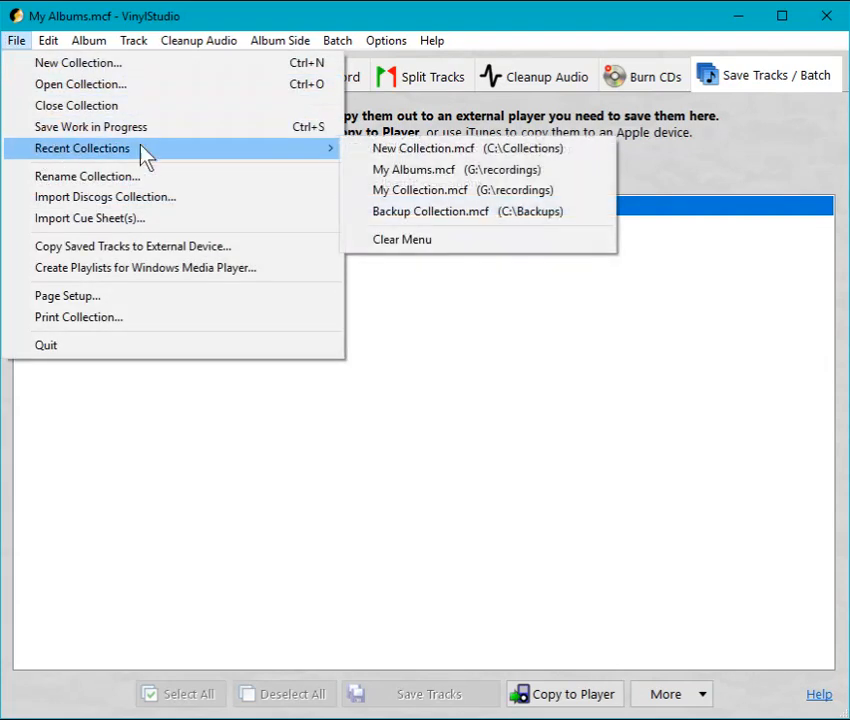
{"action": "left_click", "coordinate": [386, 160]}
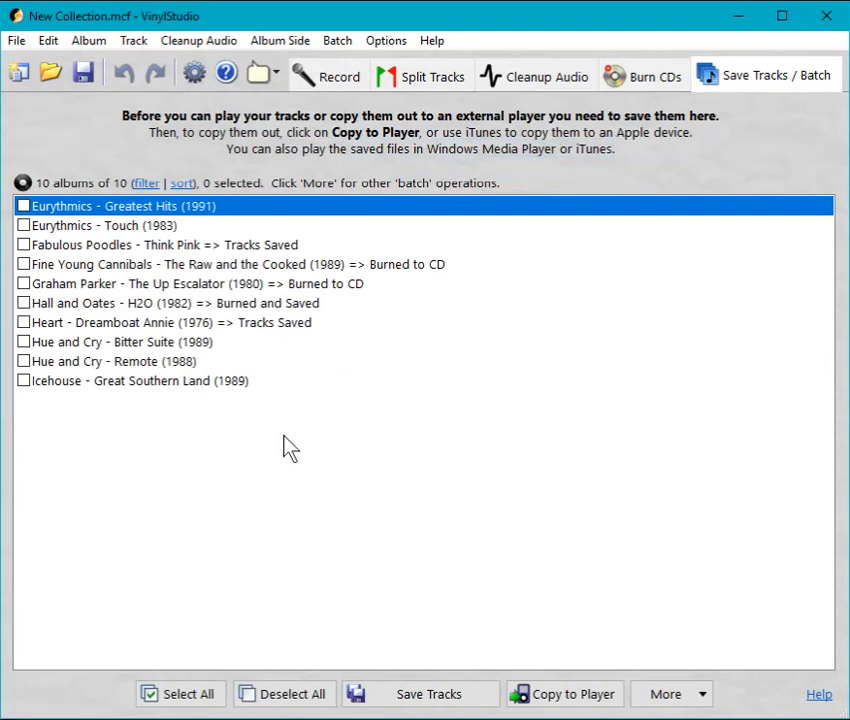
Check the track listing of Eurythmics - Greatest Hits at Love is a stranger, and inspect its side1.mp3 recording for audio cleanup.
{"action": "left_click", "coordinate": [427, 80]}
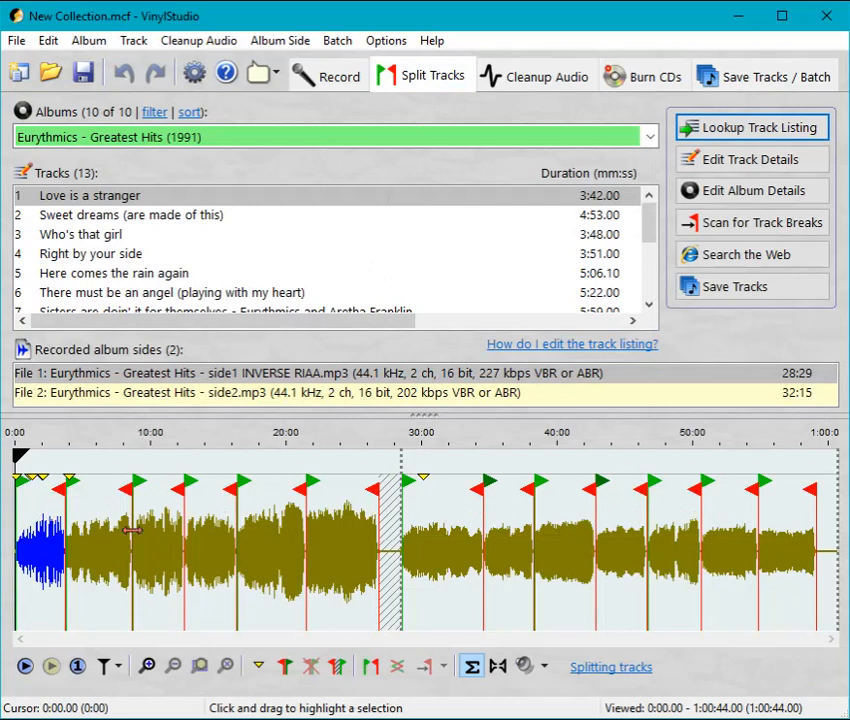
{"action": "left_click", "coordinate": [160, 199]}
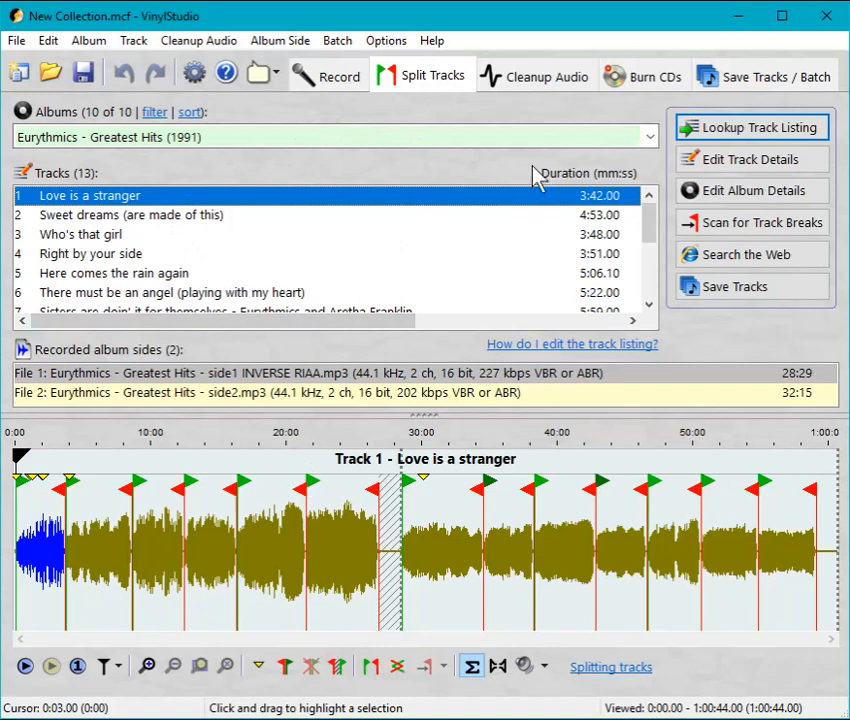
{"action": "left_click", "coordinate": [537, 84]}
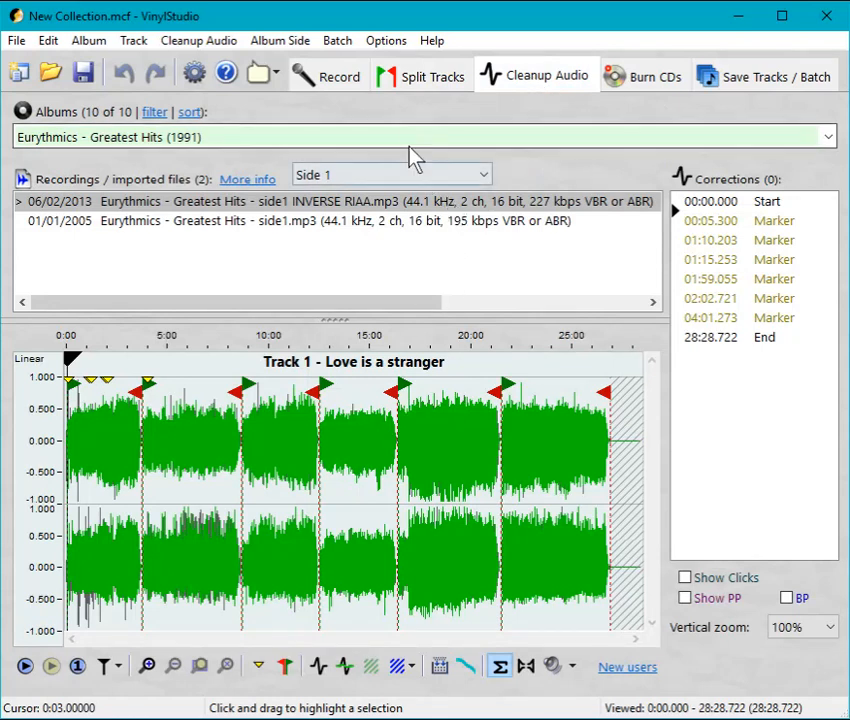
{"action": "left_click", "coordinate": [388, 228]}
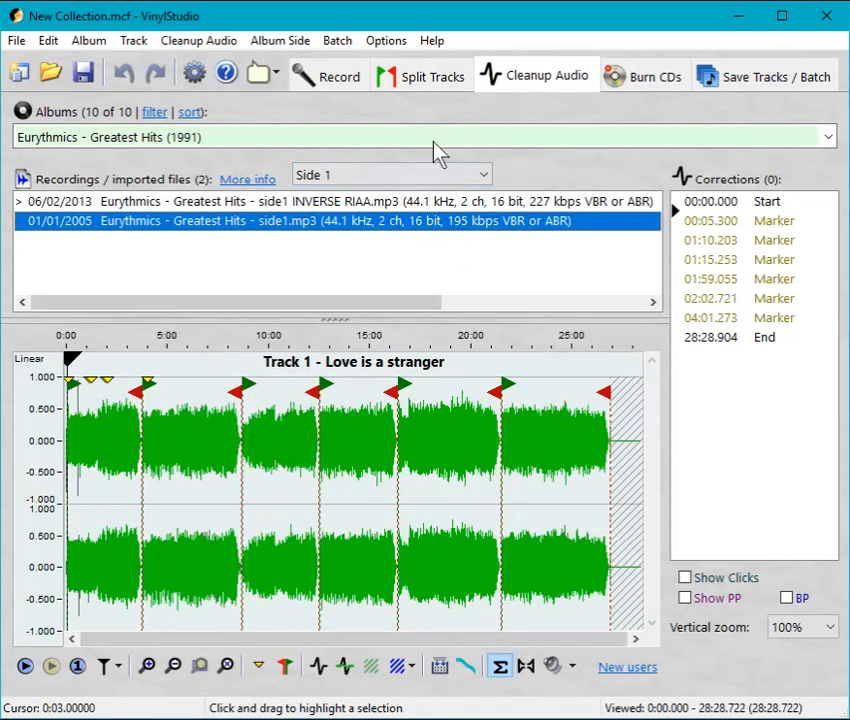
Inspect the recordings of Graham Parker - The Up Escalator and Icehouse - Great Southern Land, and return to Eurythmics - Greatest Hits.
{"action": "left_click", "coordinate": [331, 141]}
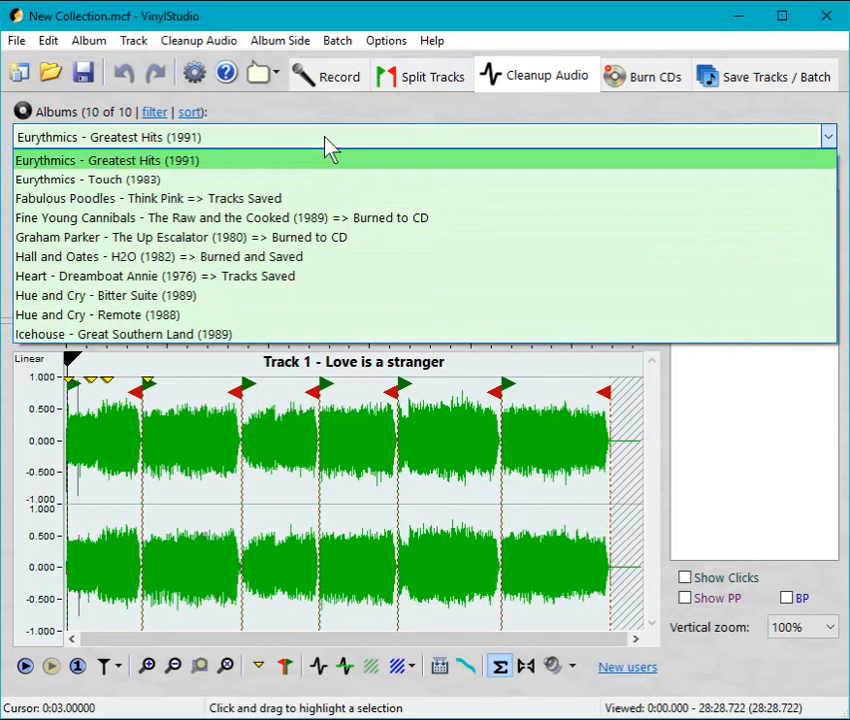
{"action": "left_click", "coordinate": [263, 238]}
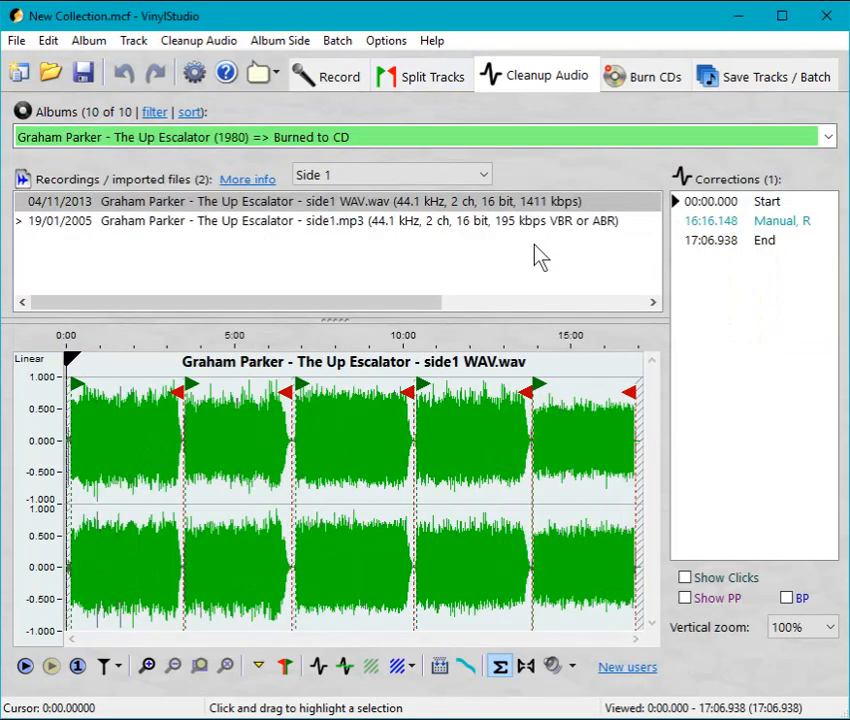
{"action": "left_click", "coordinate": [319, 137]}
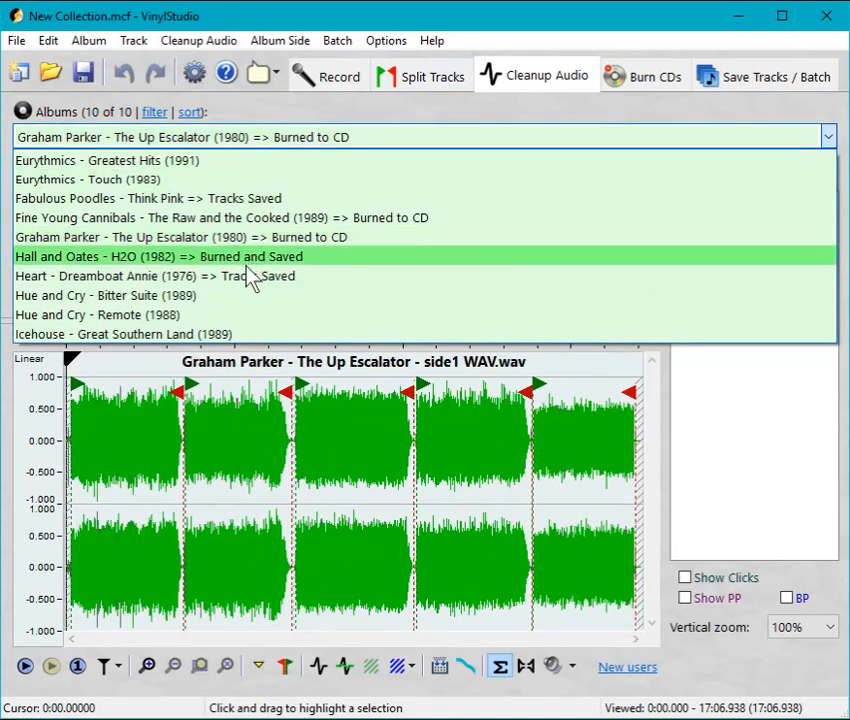
{"action": "left_click", "coordinate": [237, 336]}
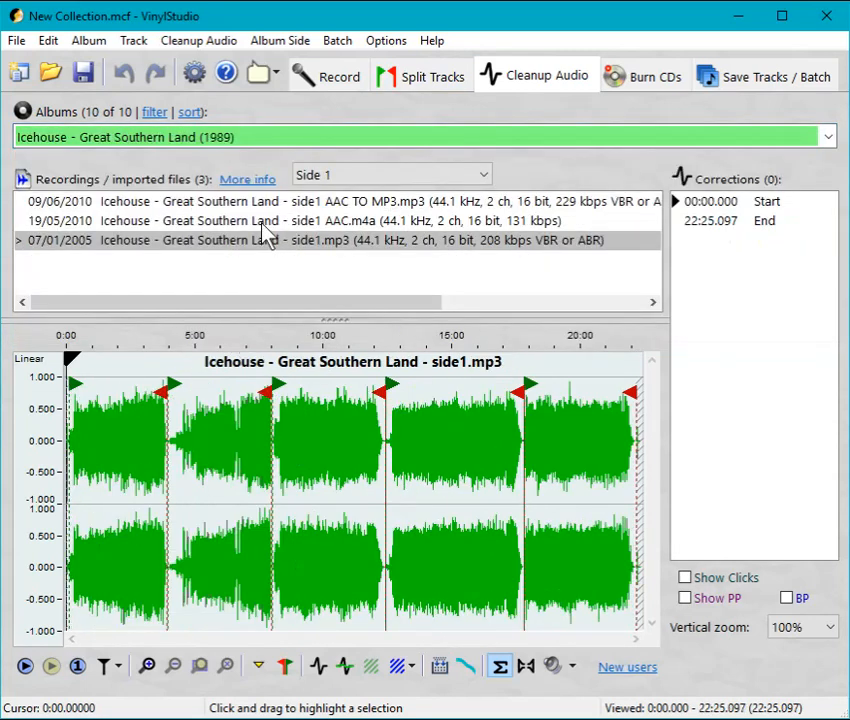
{"action": "left_click", "coordinate": [259, 136]}
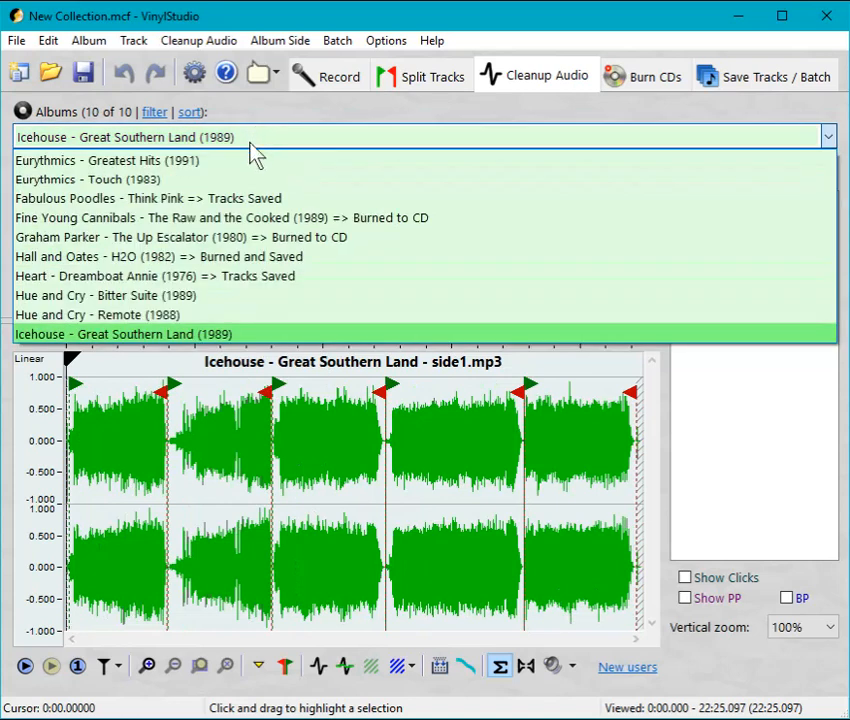
{"action": "left_click", "coordinate": [237, 164]}
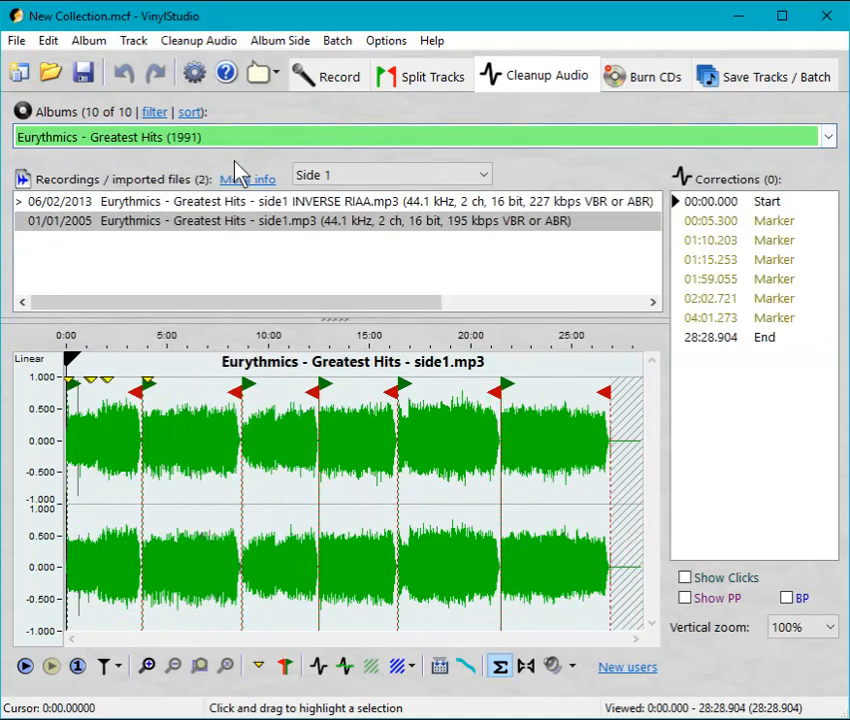